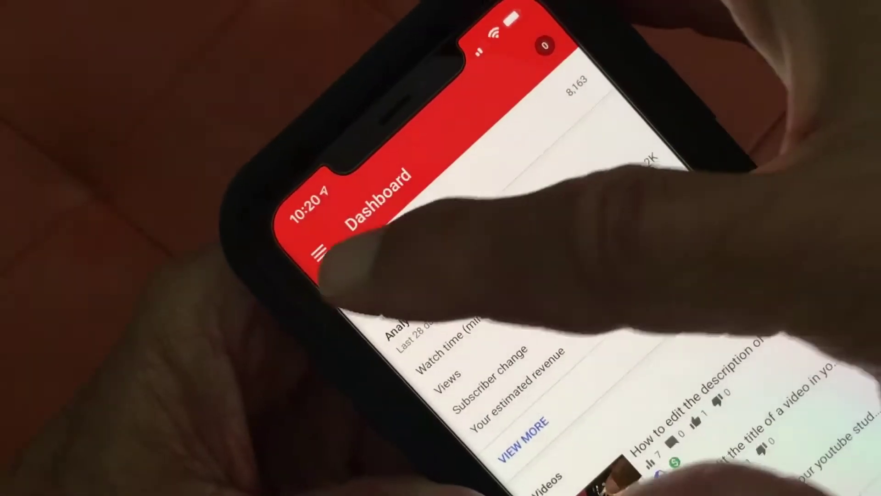
Step: Open the app's section menu to reach the channel's Videos list
left_click(306, 254)
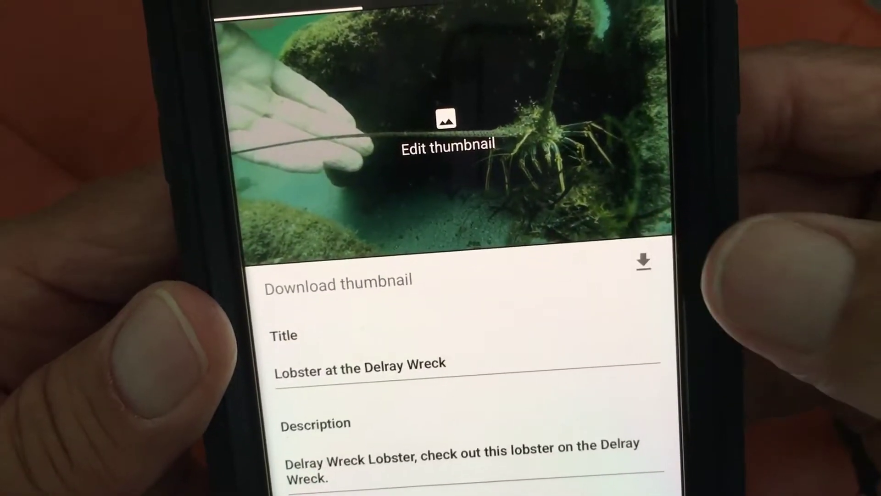
Step: Download the 'Lobster at the Delray Wreck' thumbnail from its edit screen
left_click(643, 258)
scroll(468, 344, "down", 5)
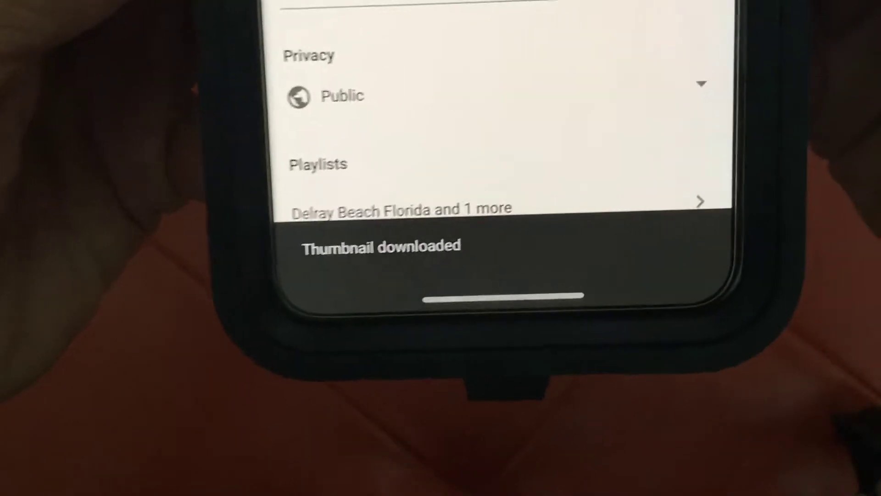